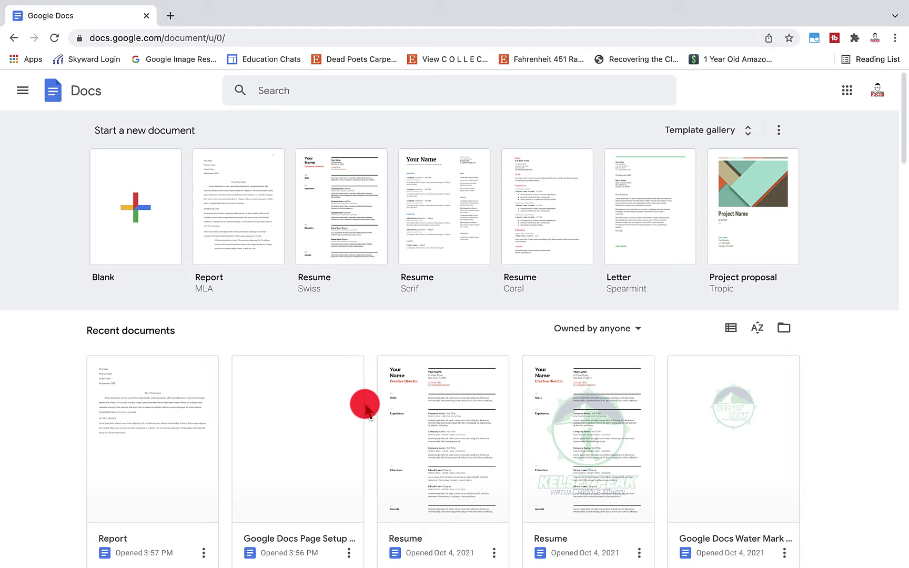
Step: Open the Template gallery and scroll to the Education section with Essay, Report and Lesson plan
scroll(365, 405, down, 1)
scroll(365, 405, up, 1)
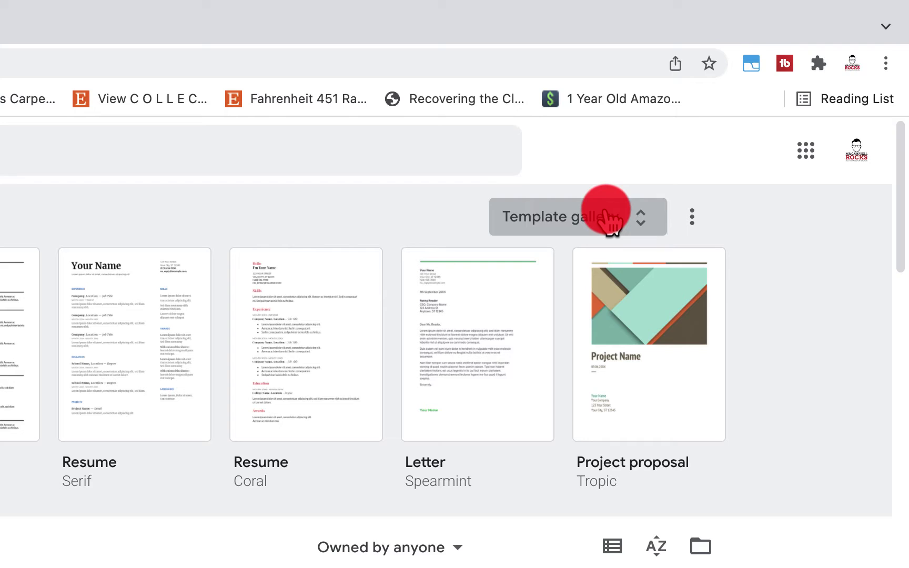
click(610, 218)
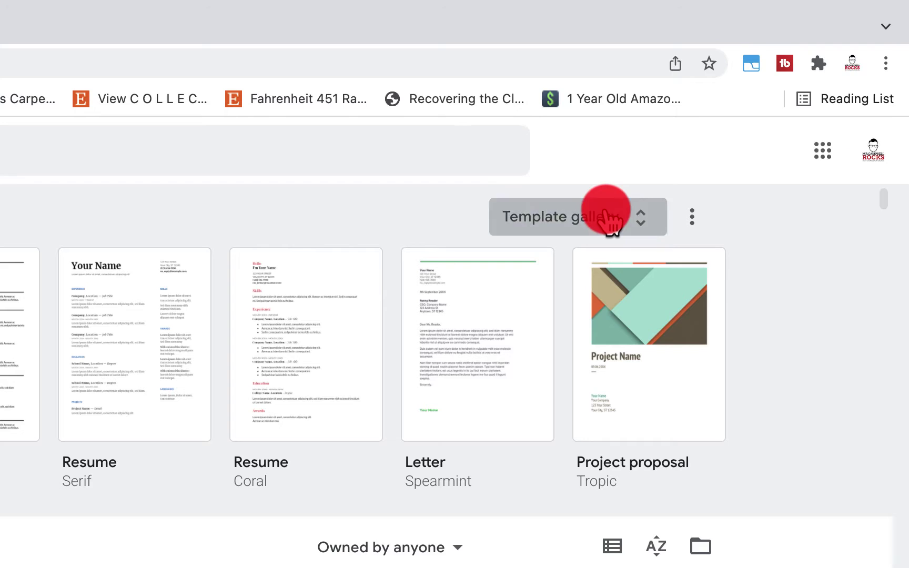
scroll(699, 369, down, 10)
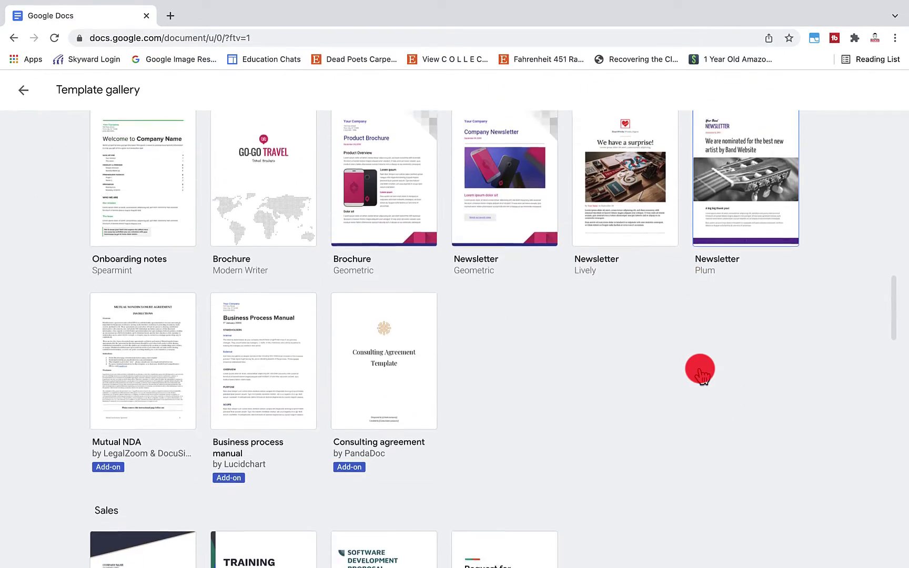
scroll(700, 371, down, 3)
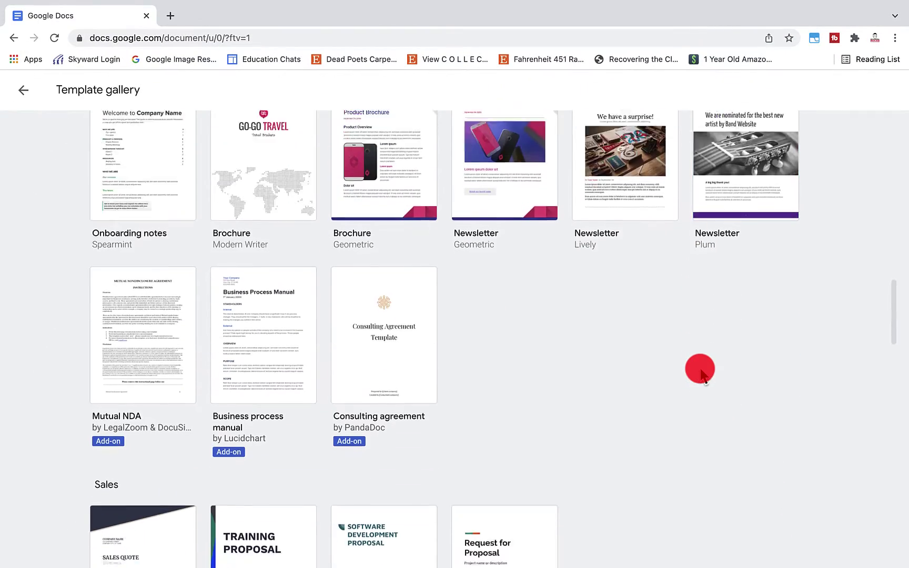
scroll(700, 371, up, 2)
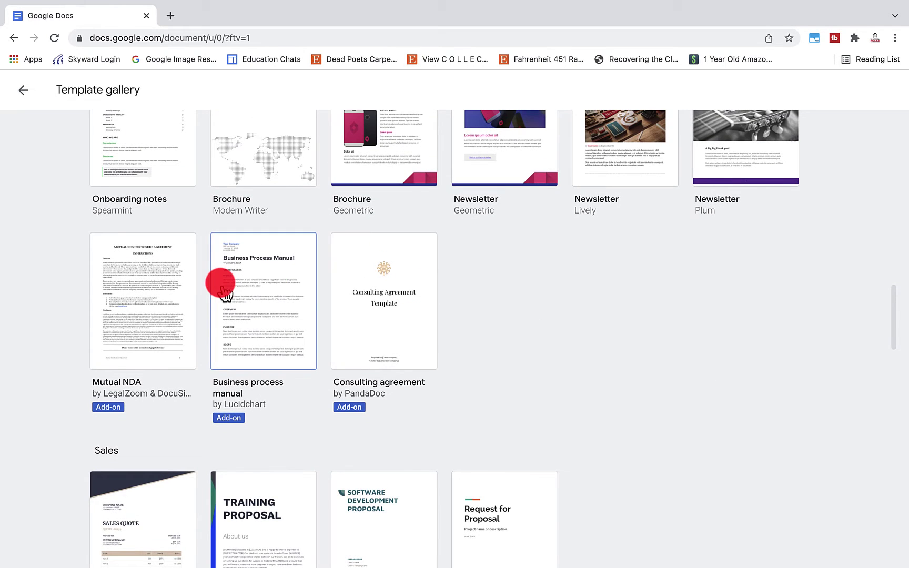
scroll(654, 426, down, 4)
scroll(656, 426, down, 5)
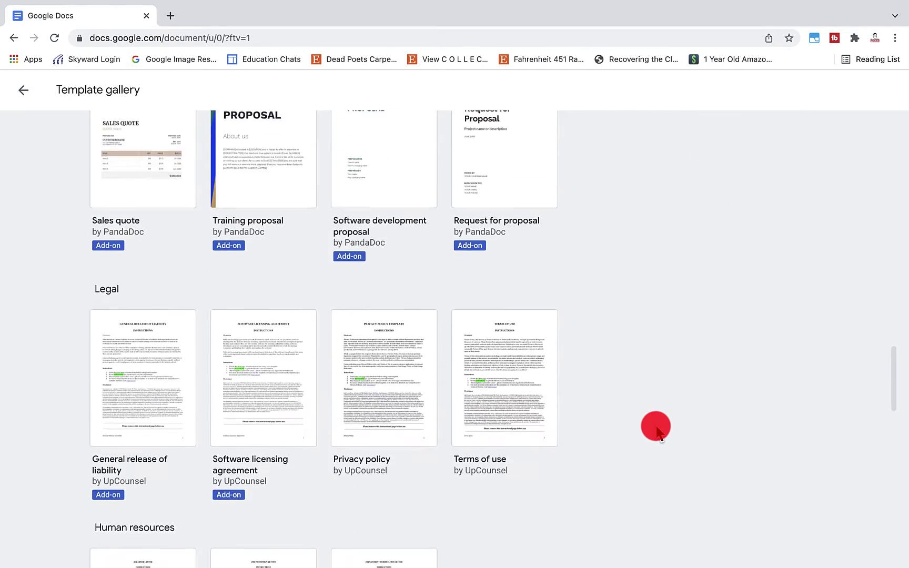
scroll(656, 427, down, 7)
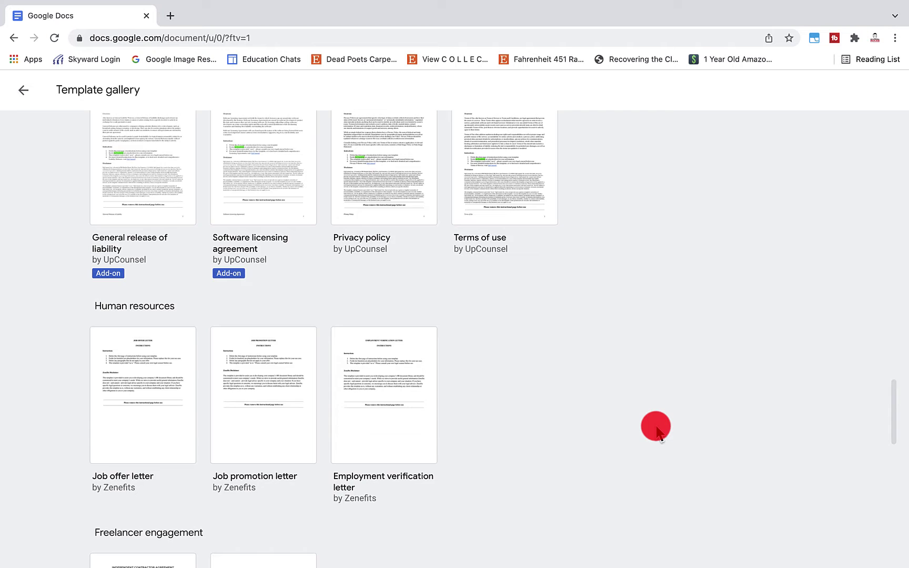
scroll(656, 427, down, 6)
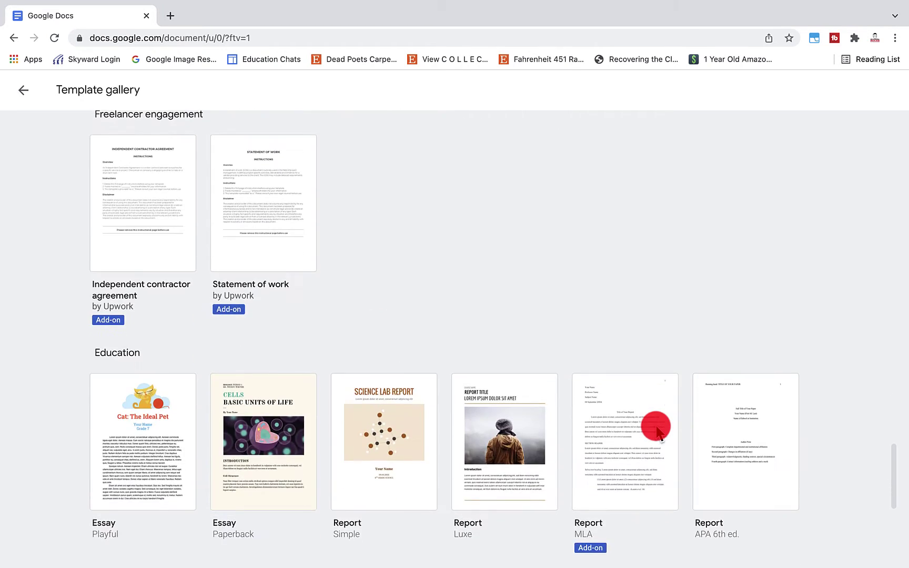
scroll(656, 456, down, 3)
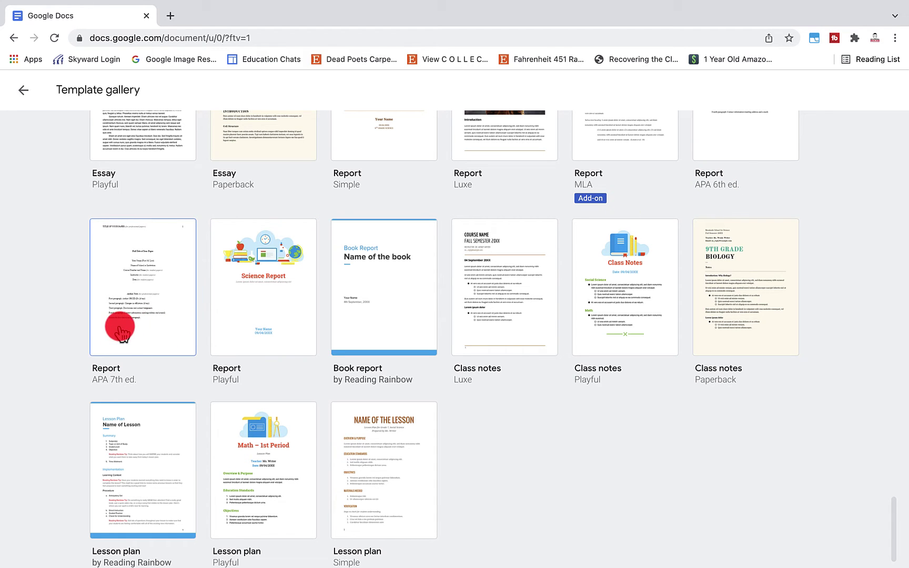
scroll(526, 487, up, 3)
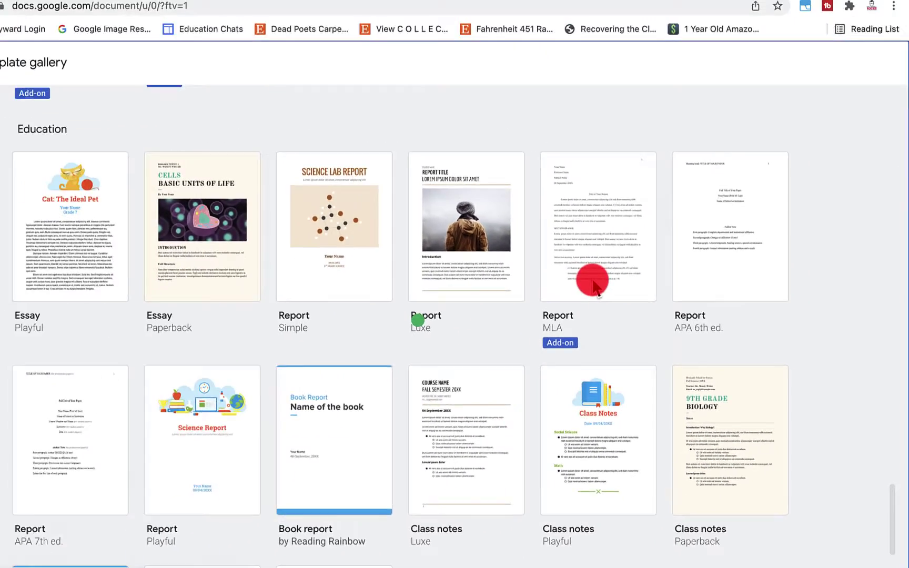
Step: Create a new document from the Report (MLA) template
click(450, 243)
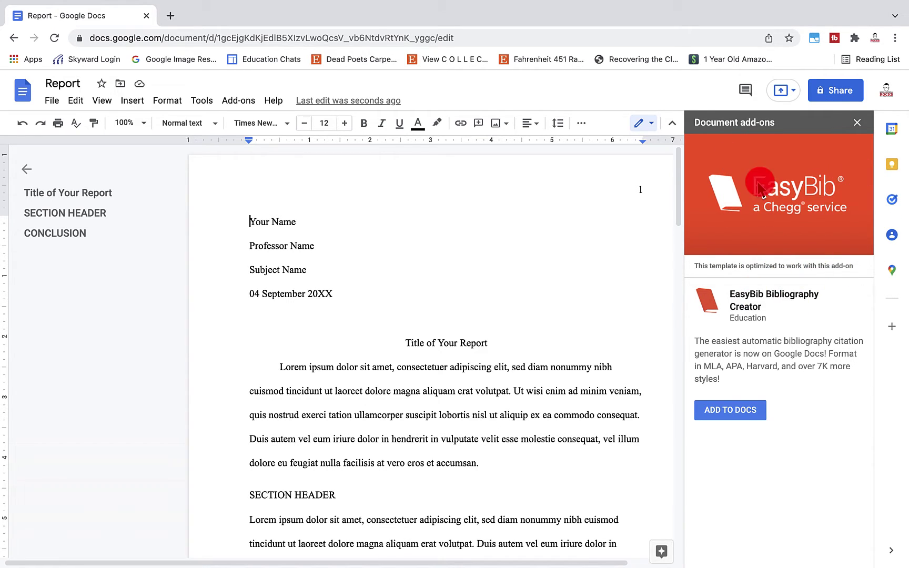
Step: Switch back to the Page Setup Walk Through document
key(ctrl+Right)
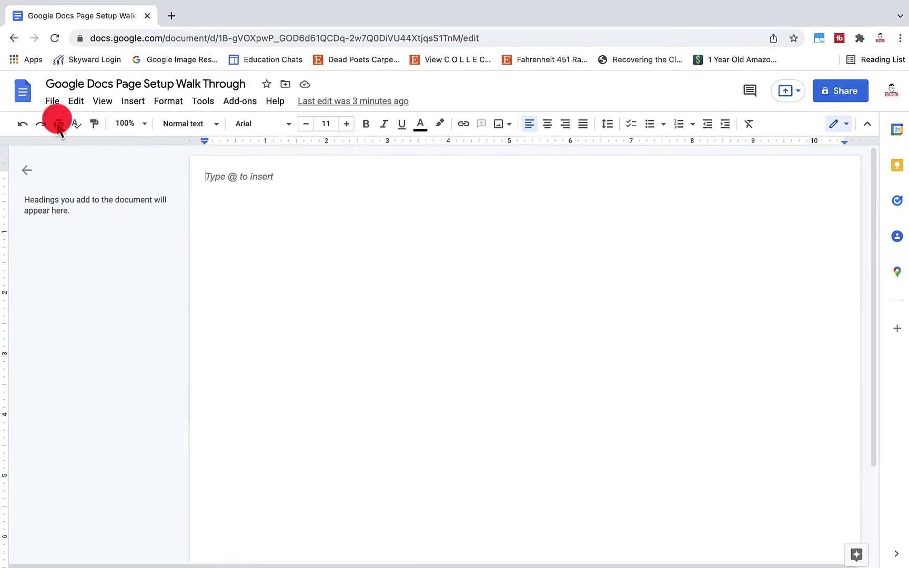
Step: Make landscape orientation with a light peach page colour the whole-document default in Page setup
click(53, 101)
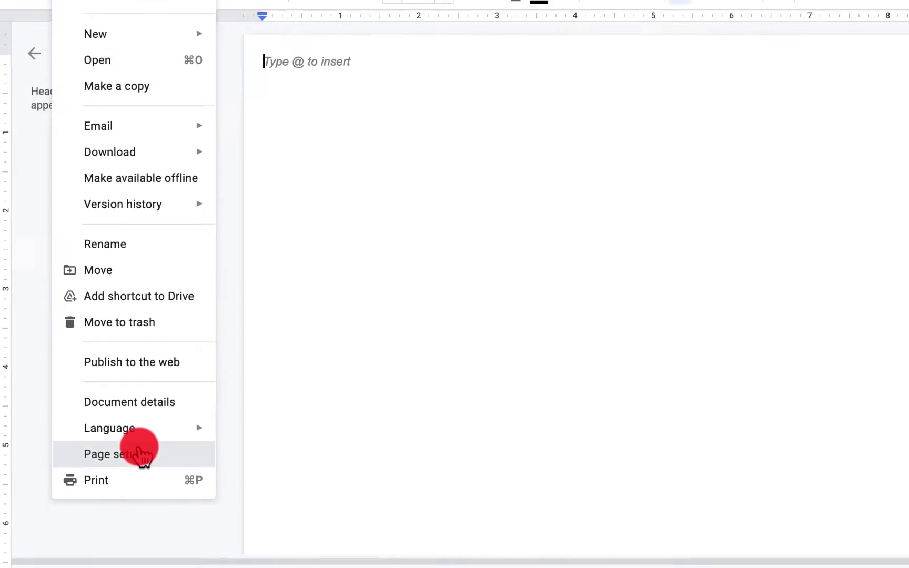
click(142, 454)
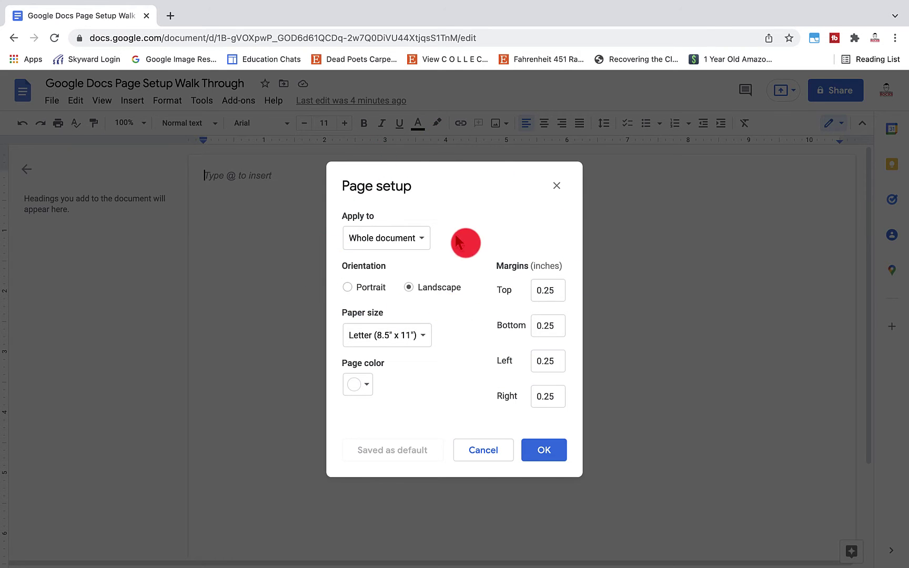
click(414, 241)
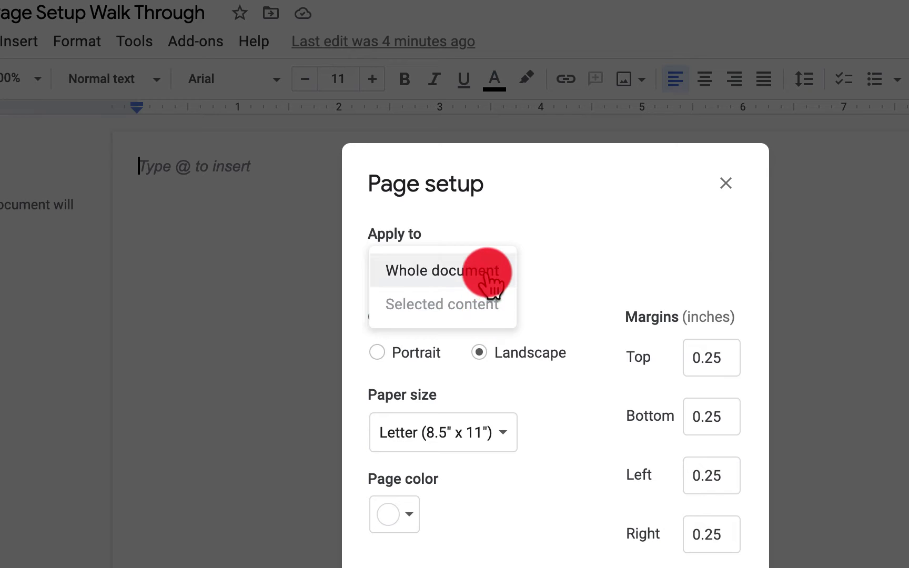
click(487, 270)
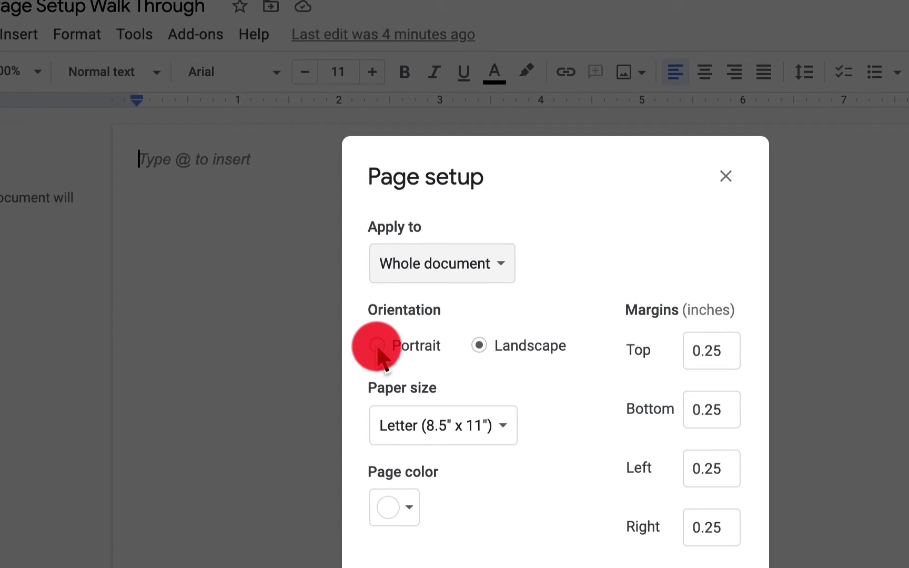
click(377, 256)
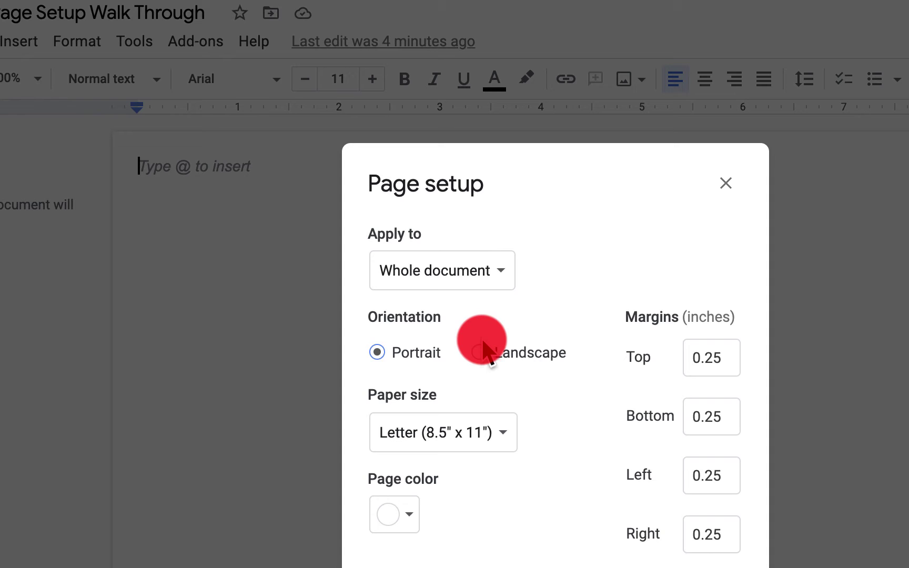
click(478, 350)
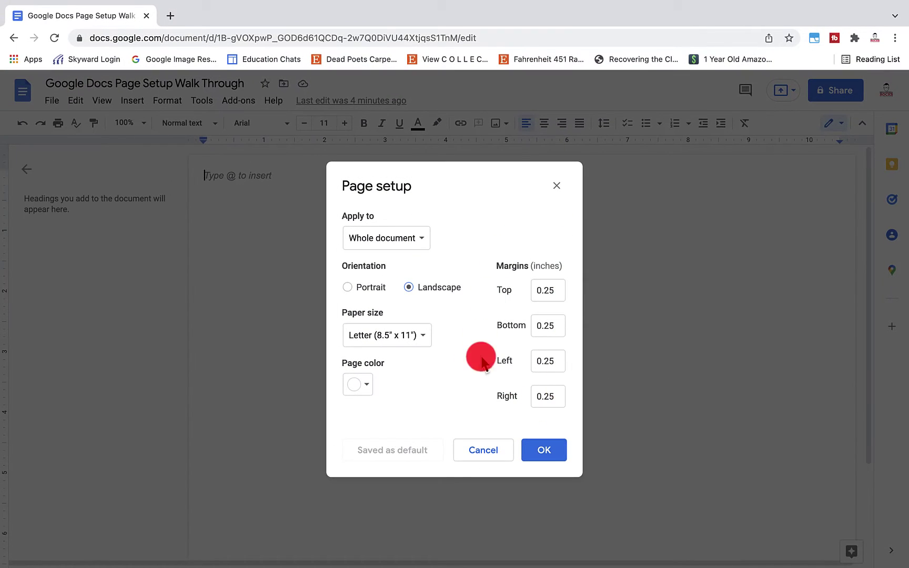
click(368, 387)
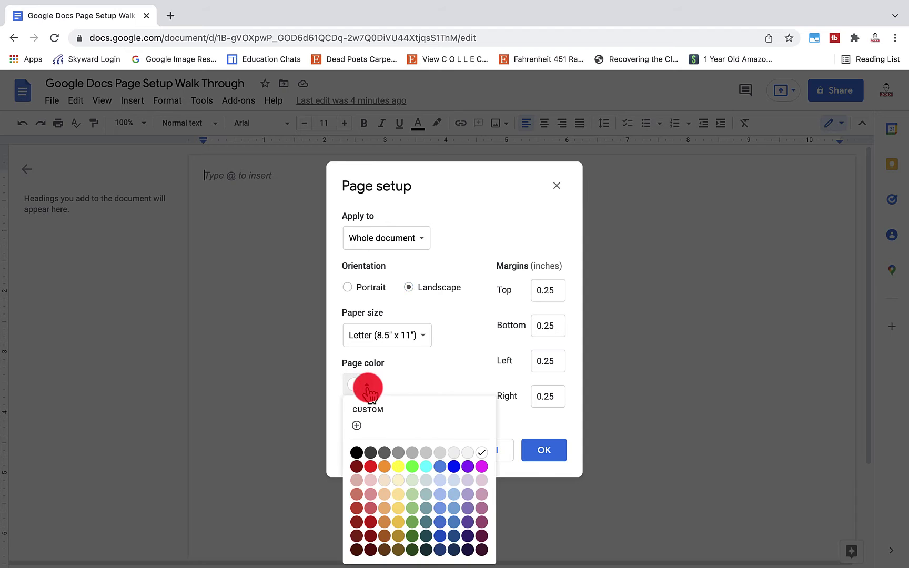
click(386, 493)
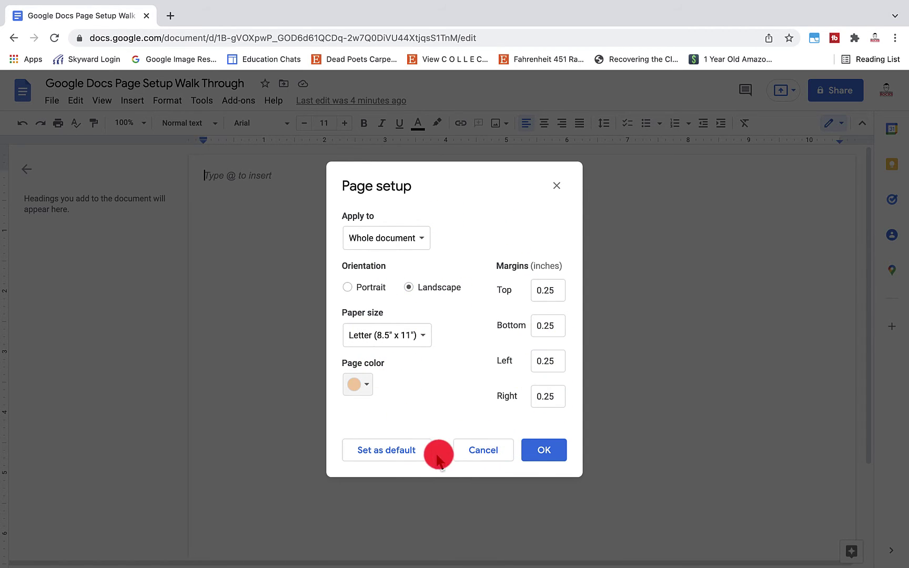
click(413, 452)
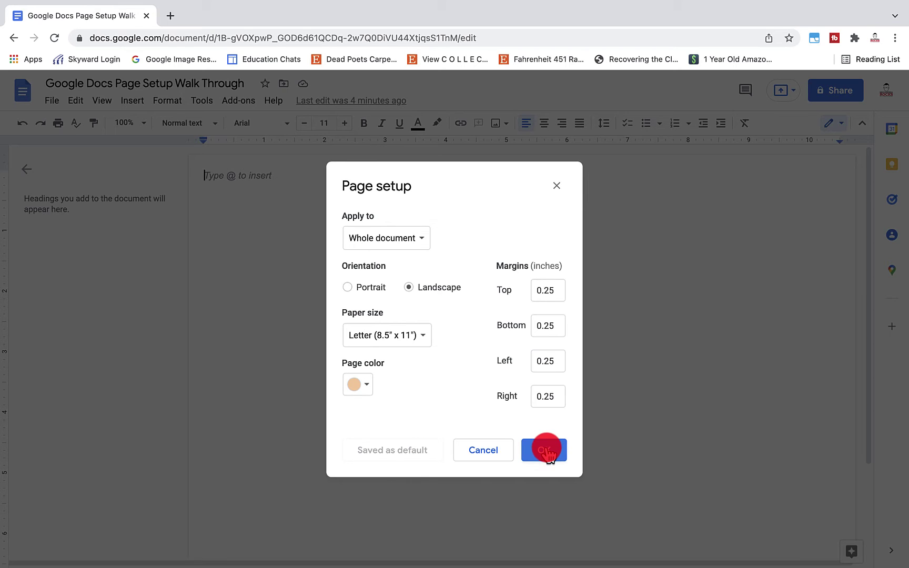
Step: Apply the landscape peach setup, then reopen Page setup and set the page colour back to white
click(545, 450)
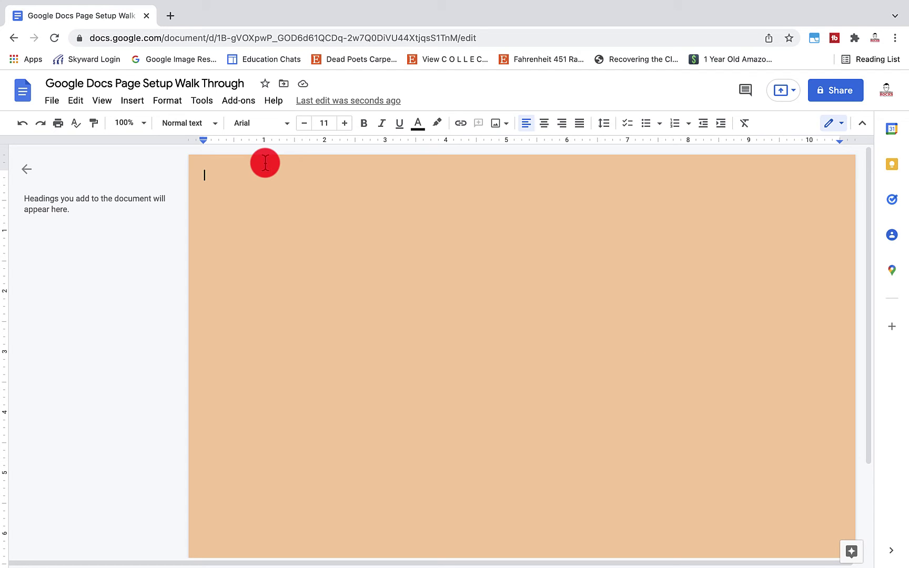
click(51, 100)
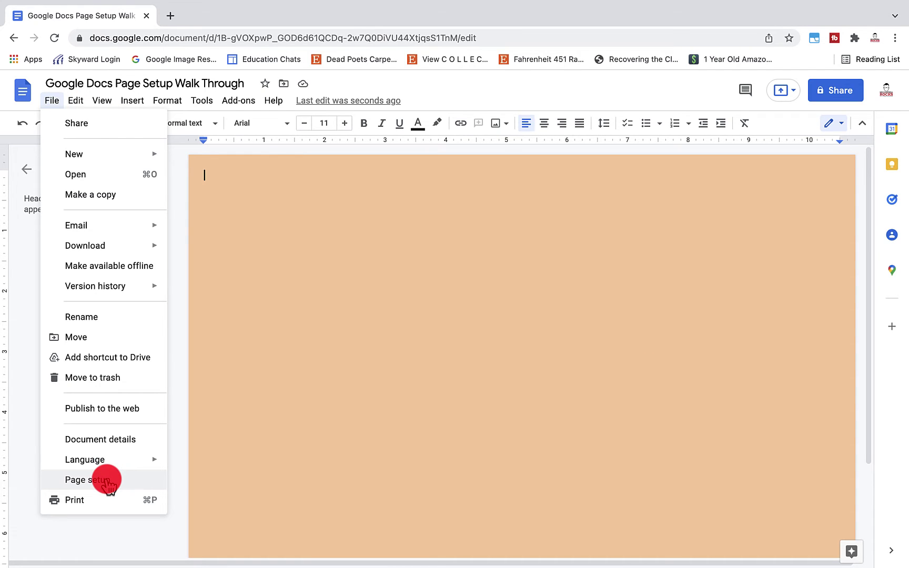
click(105, 480)
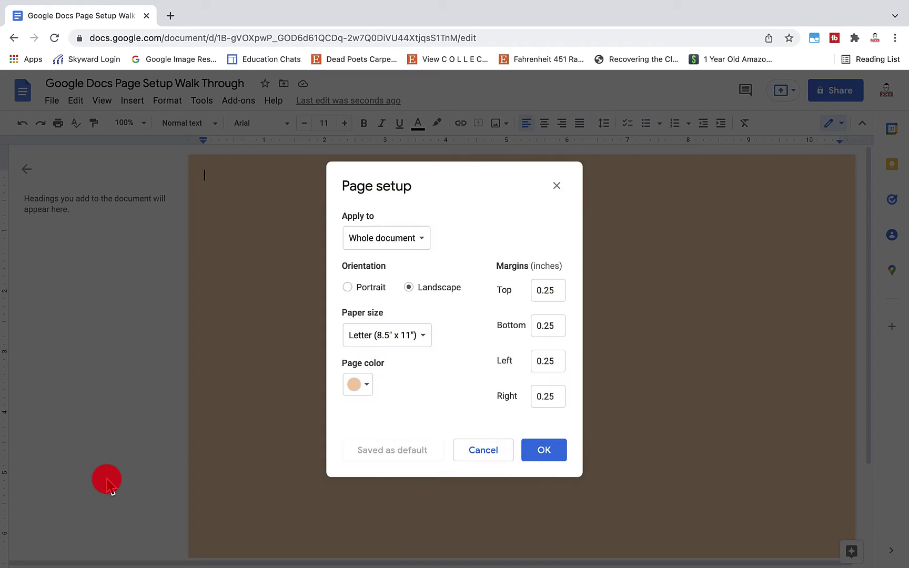
click(361, 383)
click(481, 451)
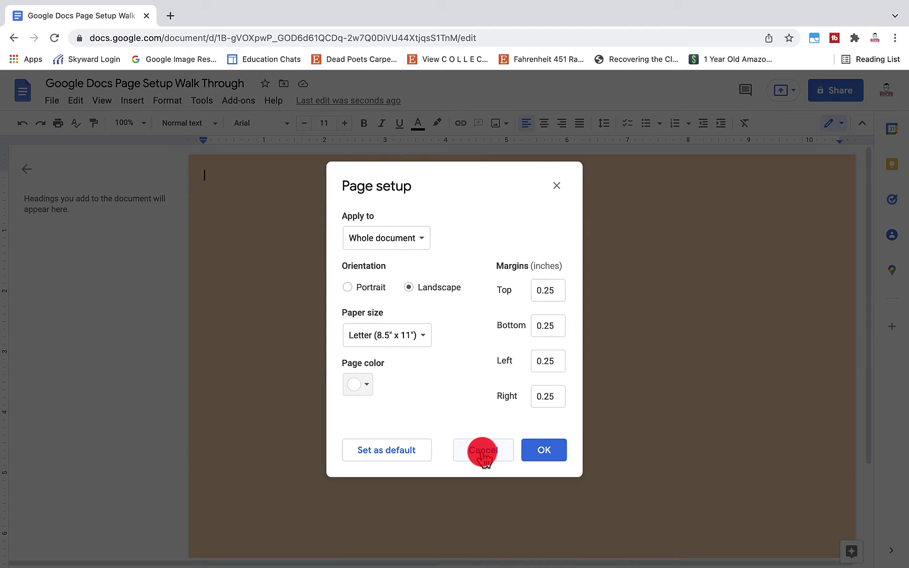
Step: Set the margins to 1 inch, save as the default, and apply the page setup
click(537, 275)
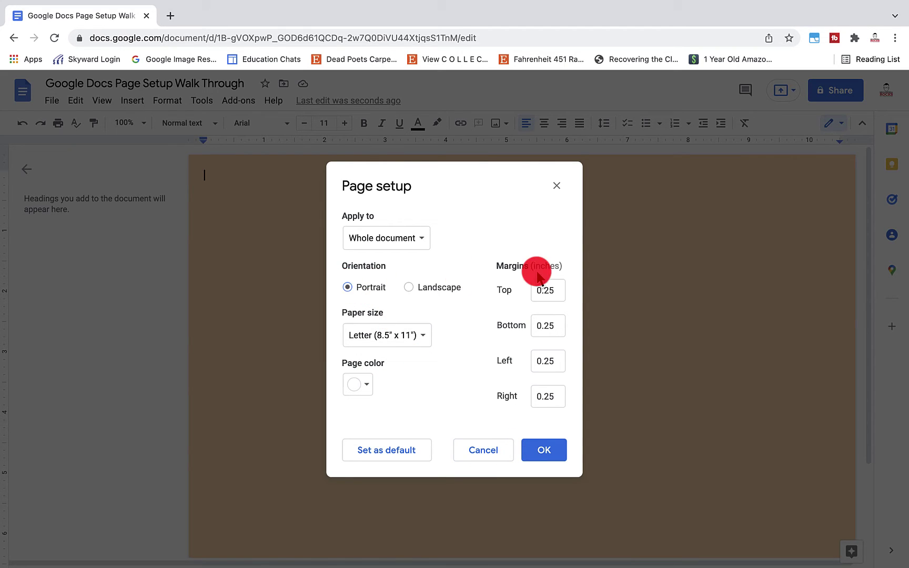
click(547, 298)
text(1)
click(554, 329)
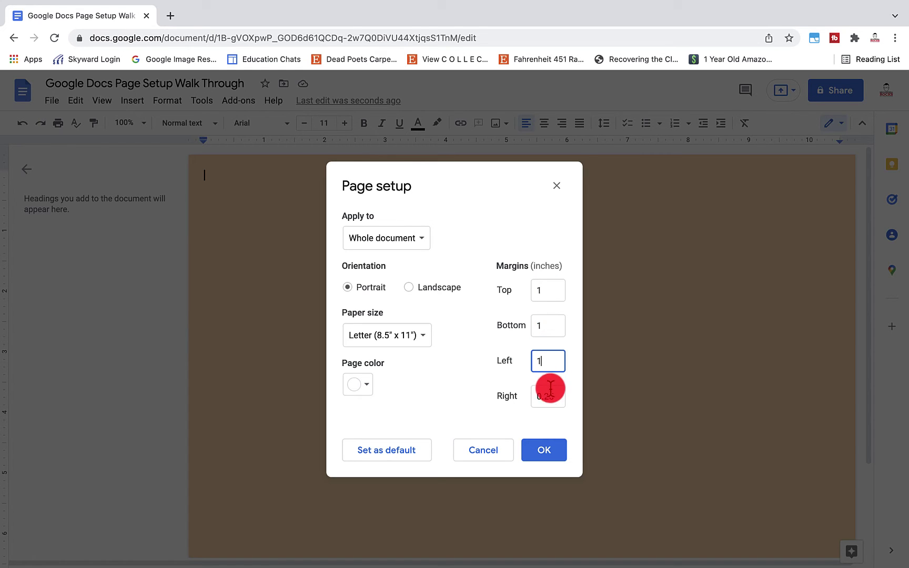
click(391, 450)
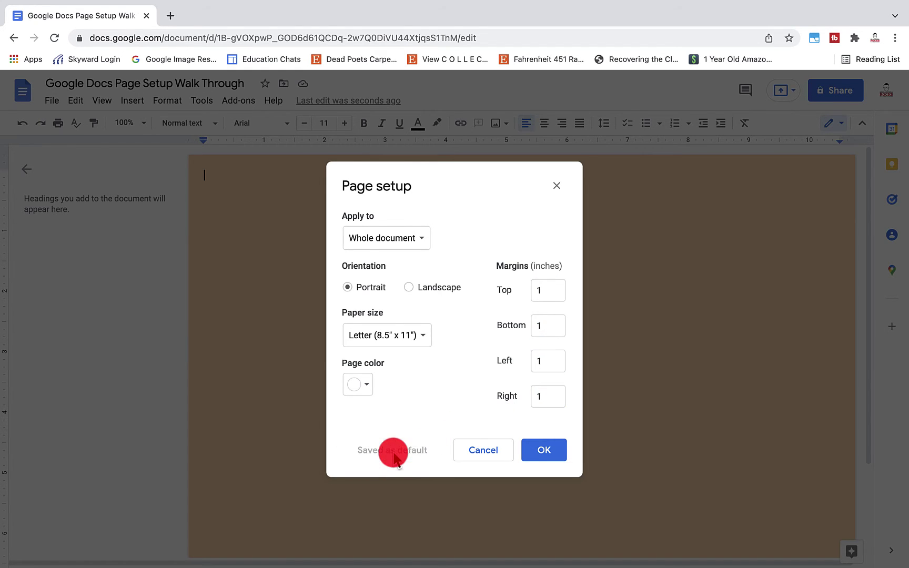
click(545, 451)
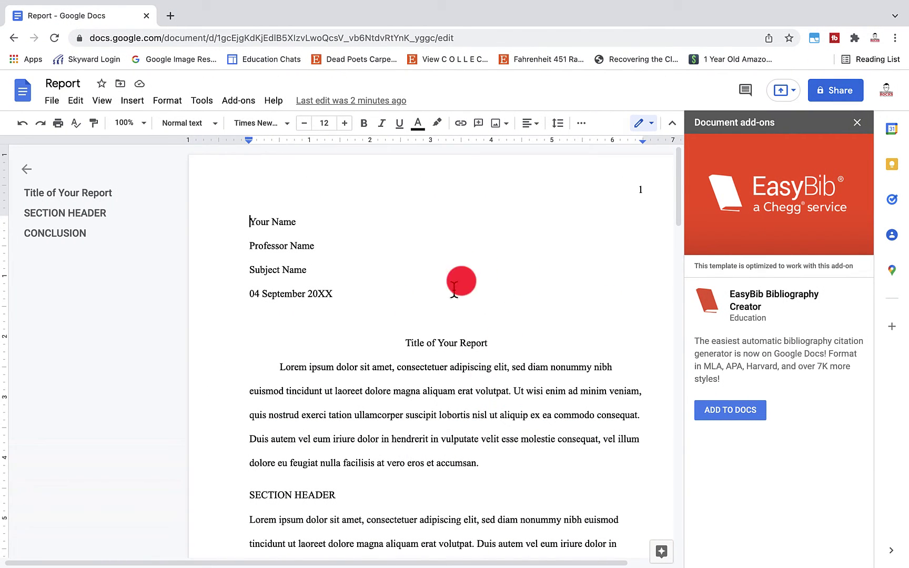
Step: Close the EasyBib sidebar and select the Report text from Your Name through the block quote
click(858, 123)
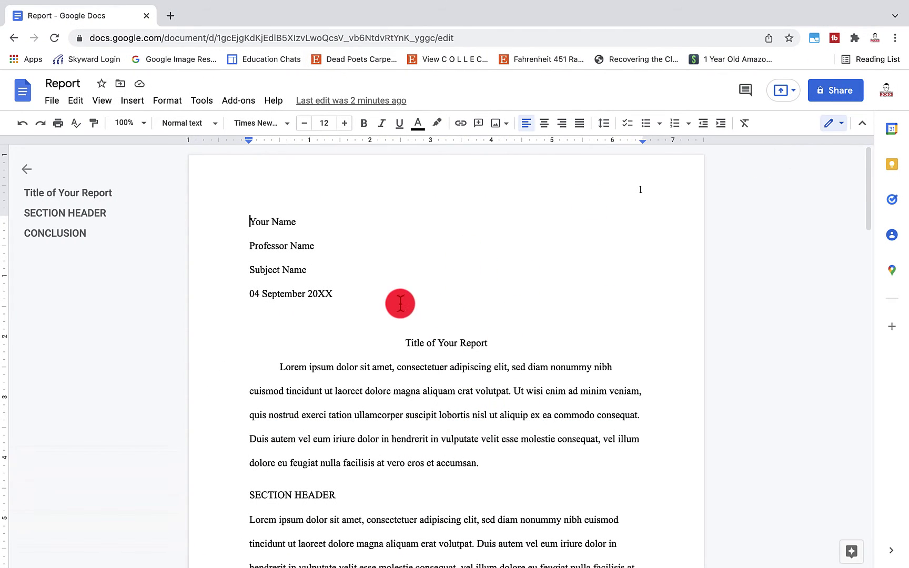
scroll(568, 432, down, 5)
scroll(568, 410, down, 3)
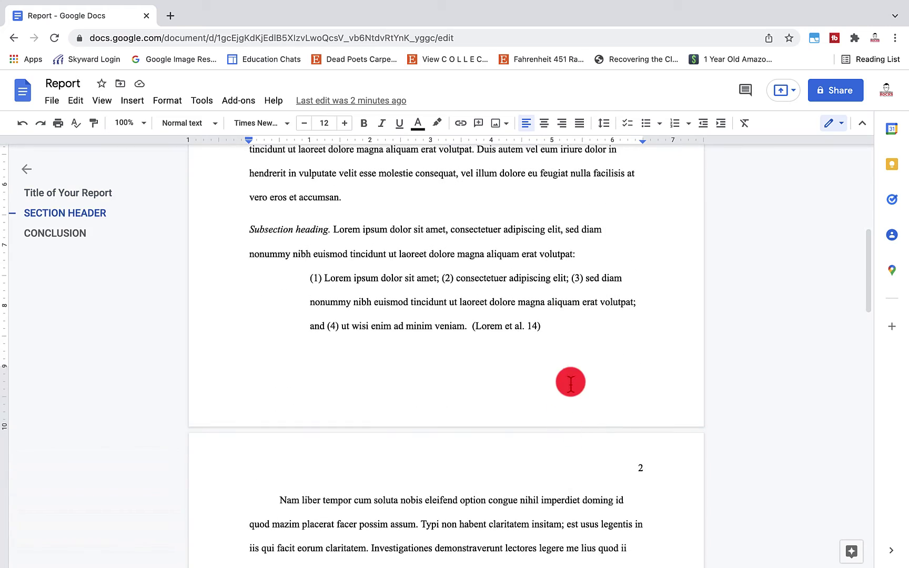
scroll(570, 381, up, 3)
drag(552, 421, 253, 223)
scroll(355, 372, up, 10)
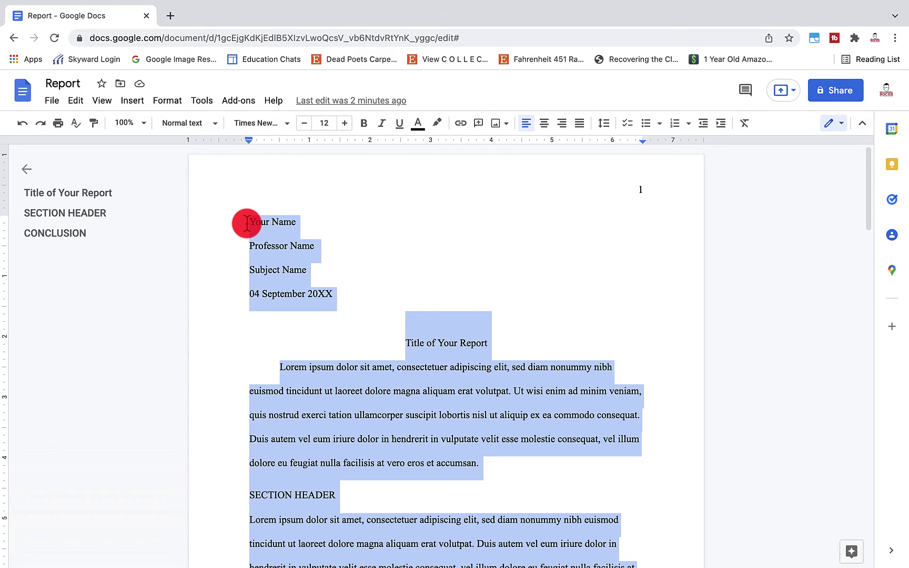
scroll(459, 345, down, 3)
scroll(459, 344, down, 3)
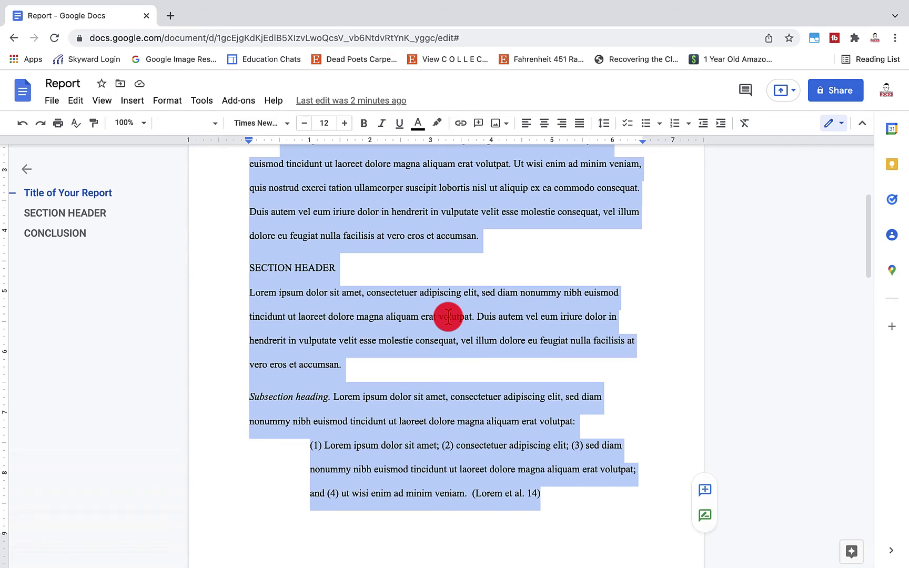
Step: Change the pages holding the selected Report text to landscape
right_click(448, 316)
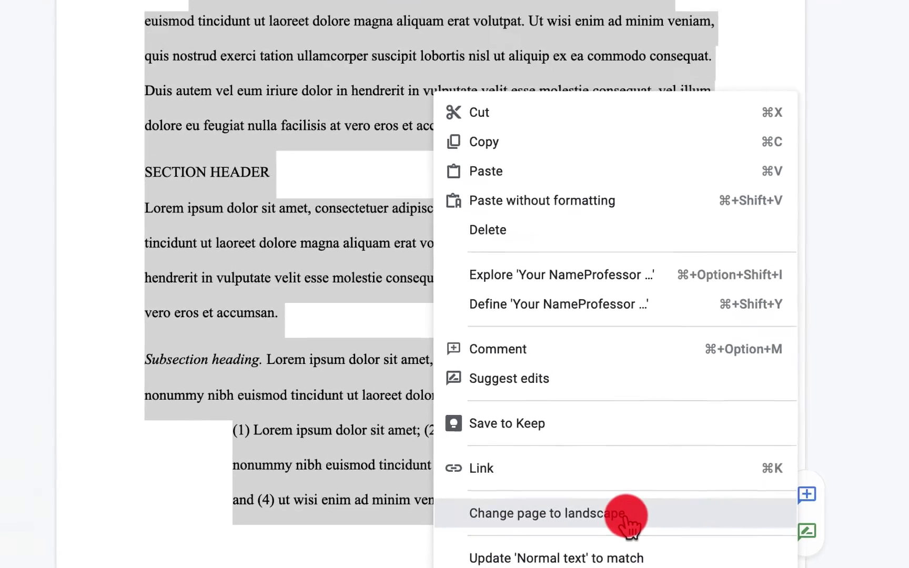
click(647, 519)
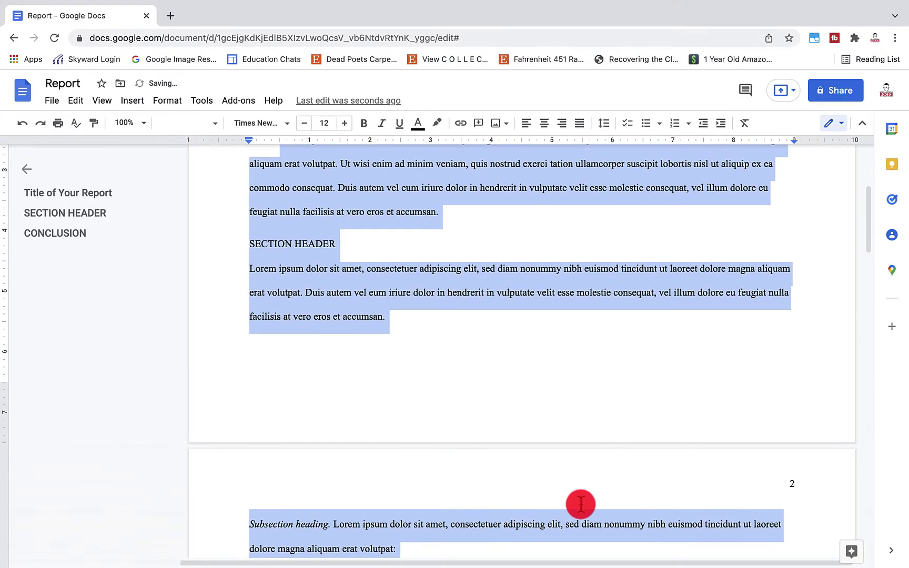
scroll(591, 429, up, 5)
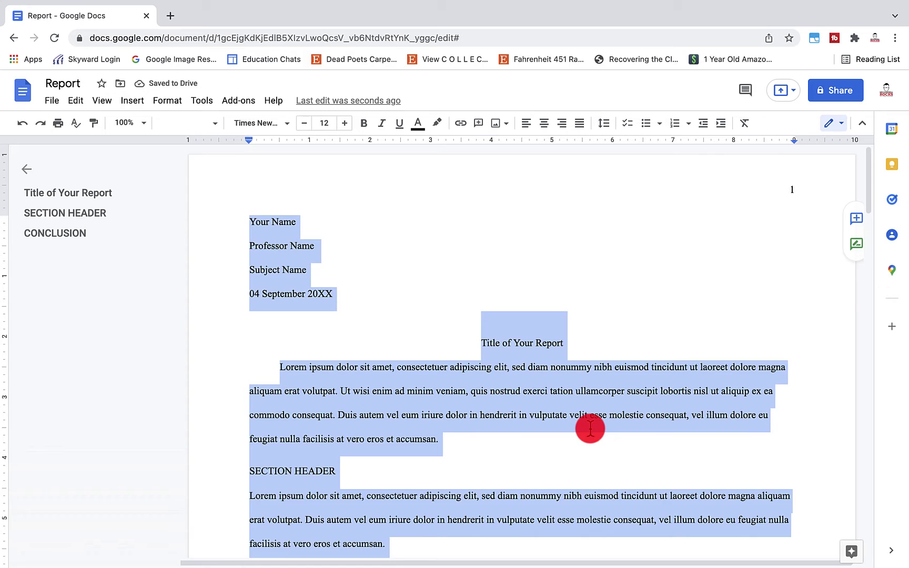
scroll(590, 429, down, 20)
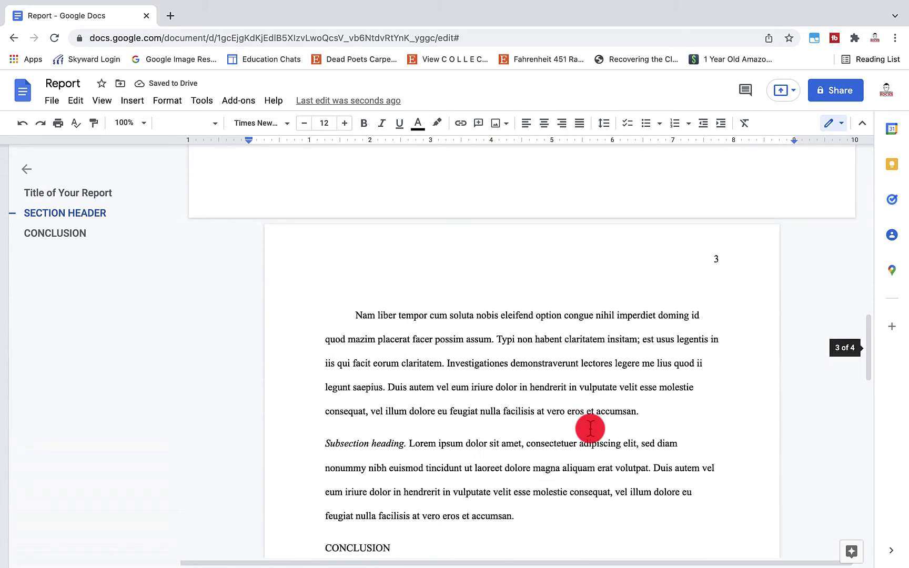
scroll(590, 428, down, 1)
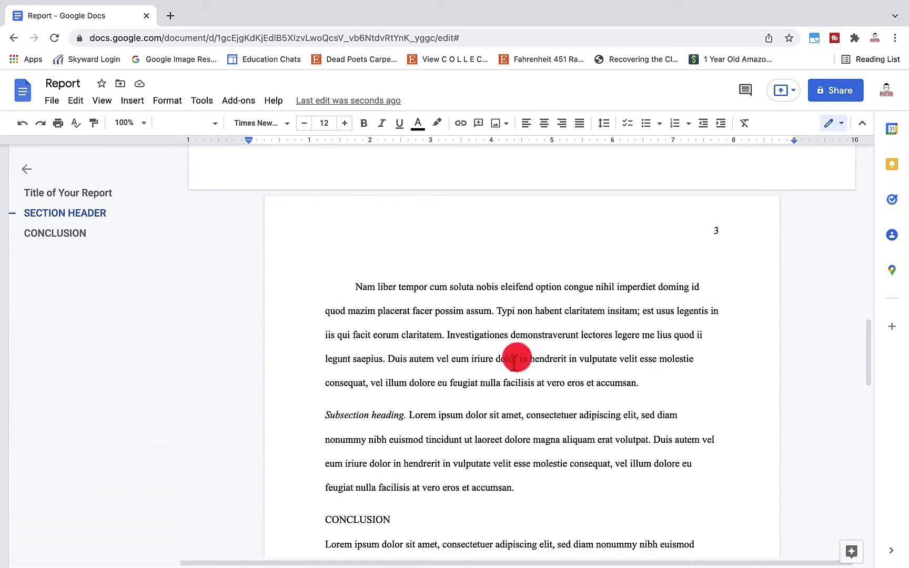
scroll(542, 379, up, 20)
Step: Select the entire document and change all its pages back to portrait
key(super+a)
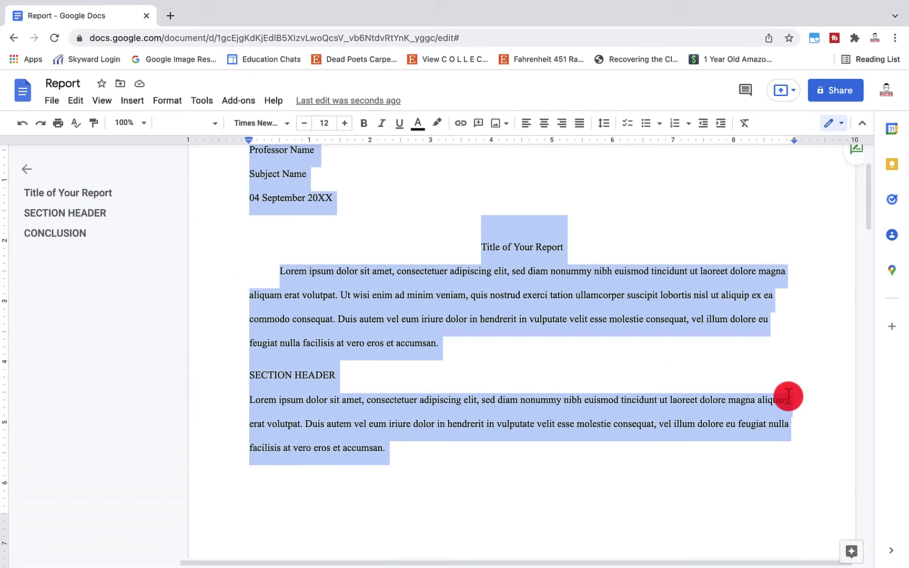
right_click(578, 314)
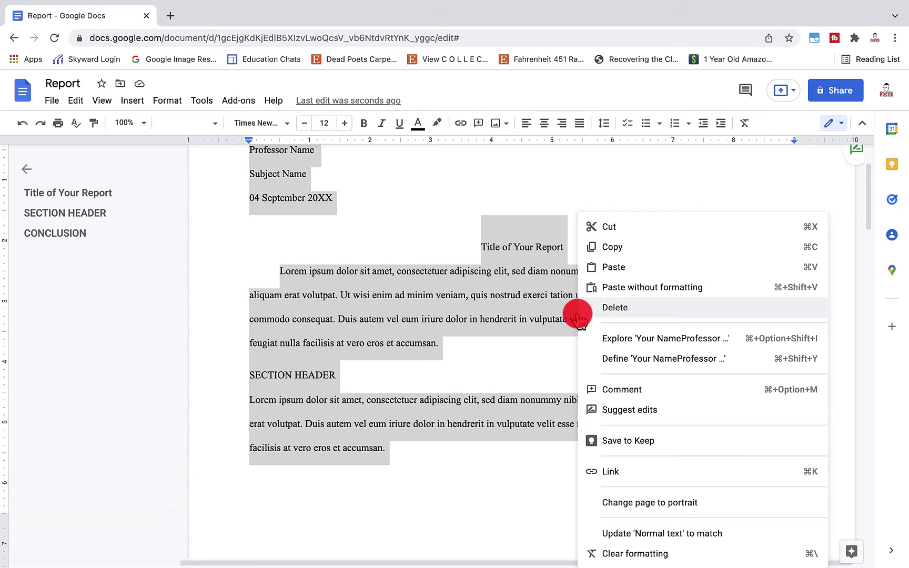
click(665, 502)
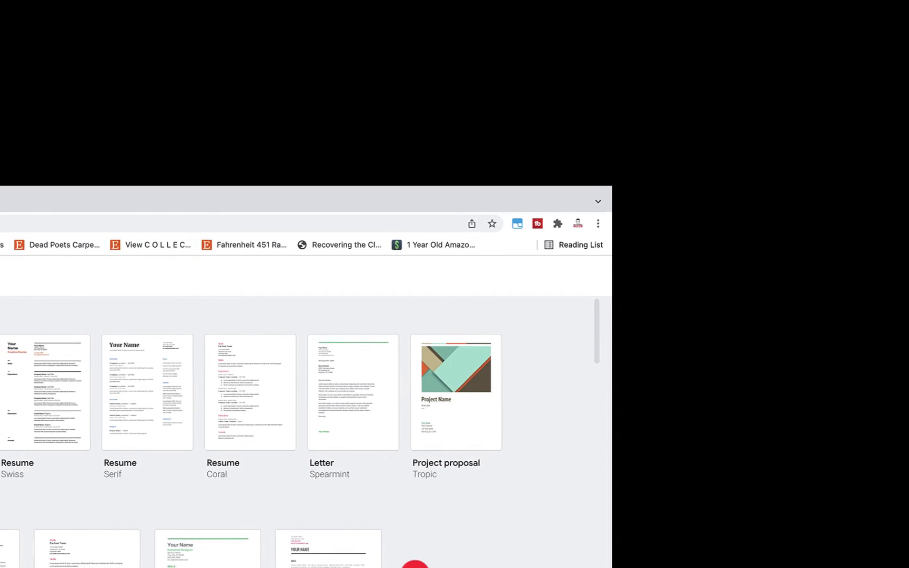
scroll(710, 400, down, 10)
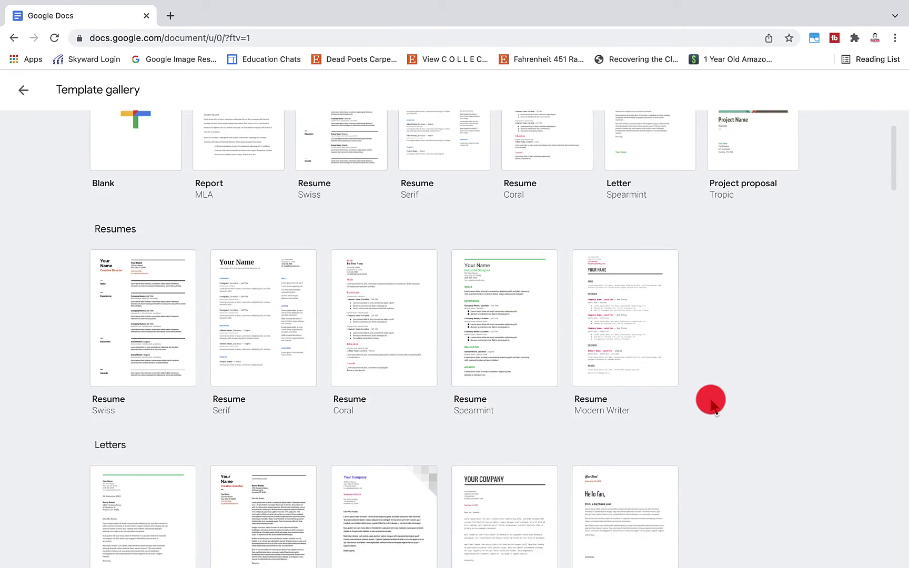
scroll(711, 402, down, 10)
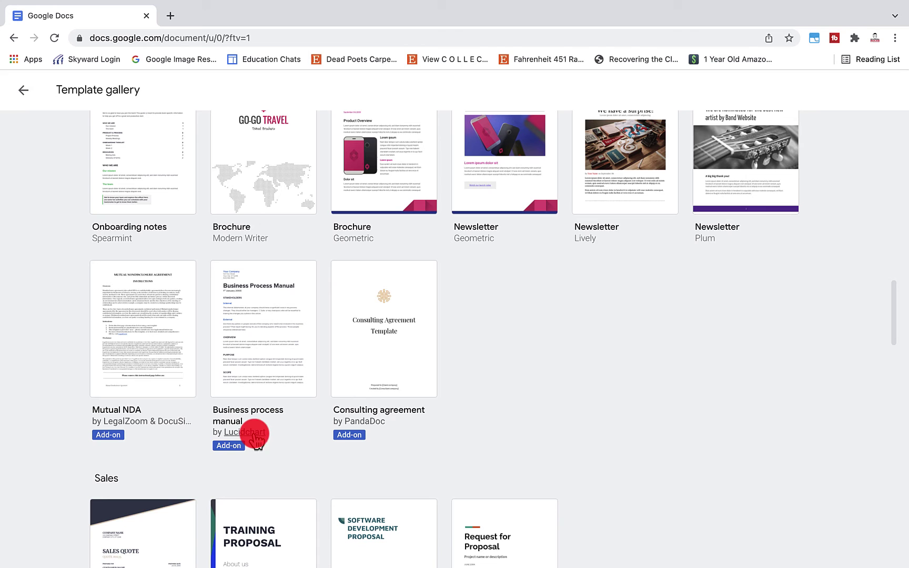
scroll(480, 439, up, 3)
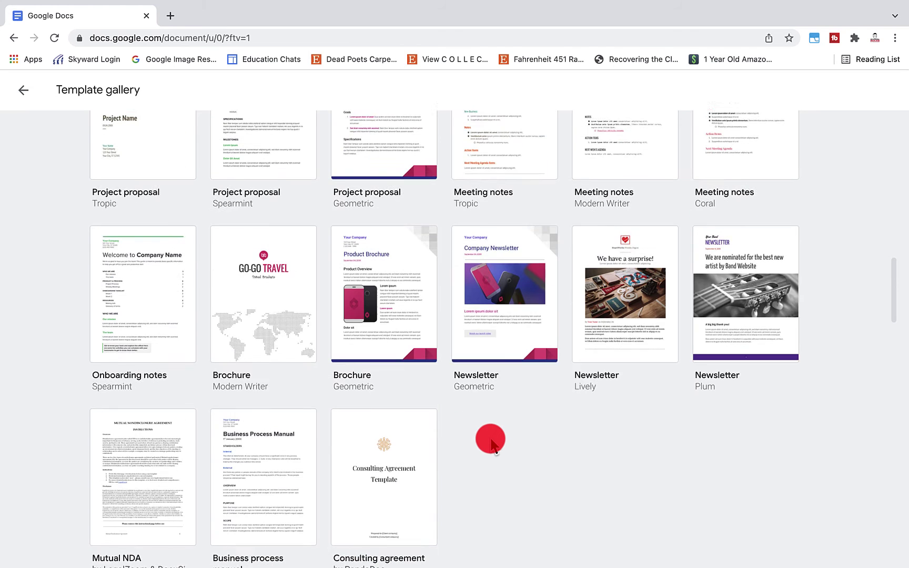
Step: Create a Company Newsletter document from the Newsletter Geometric template
click(497, 340)
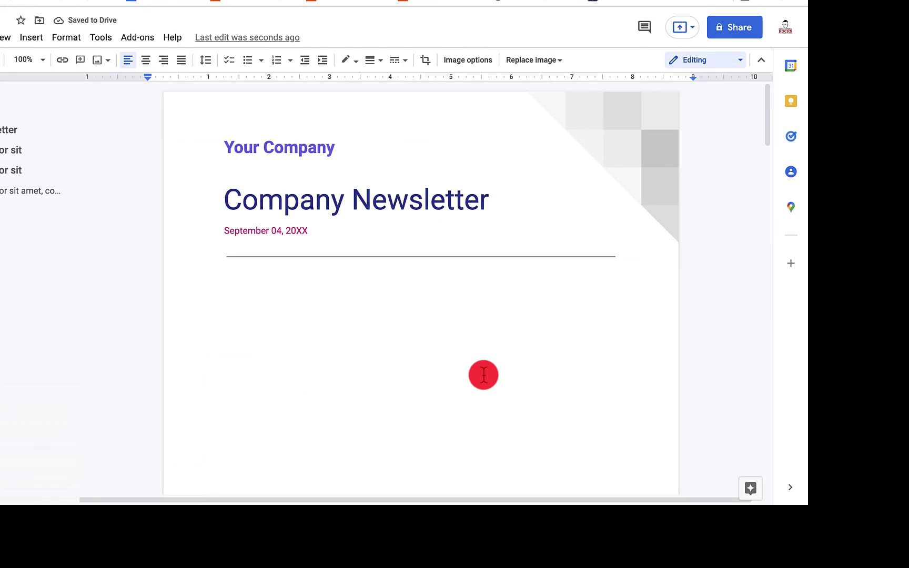
scroll(483, 373, down, 10)
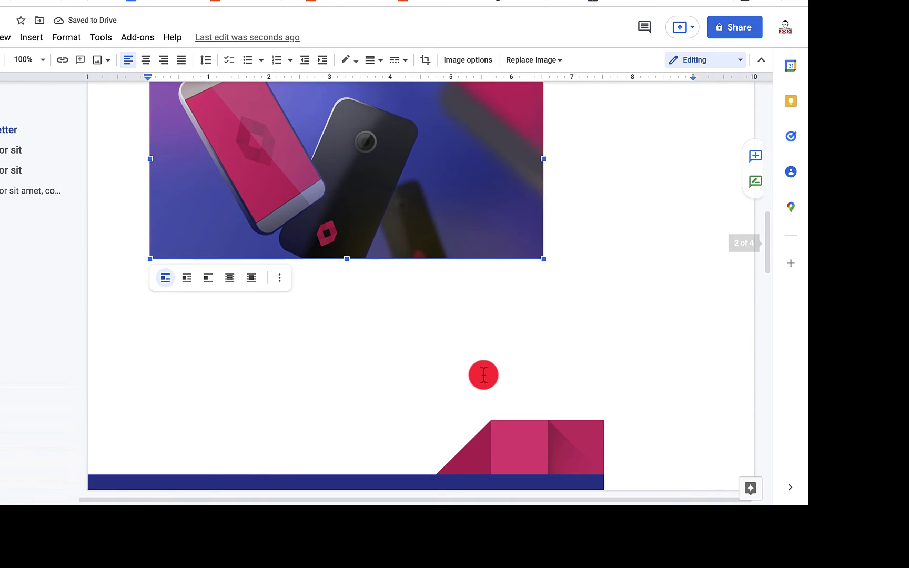
scroll(483, 375, up, 1)
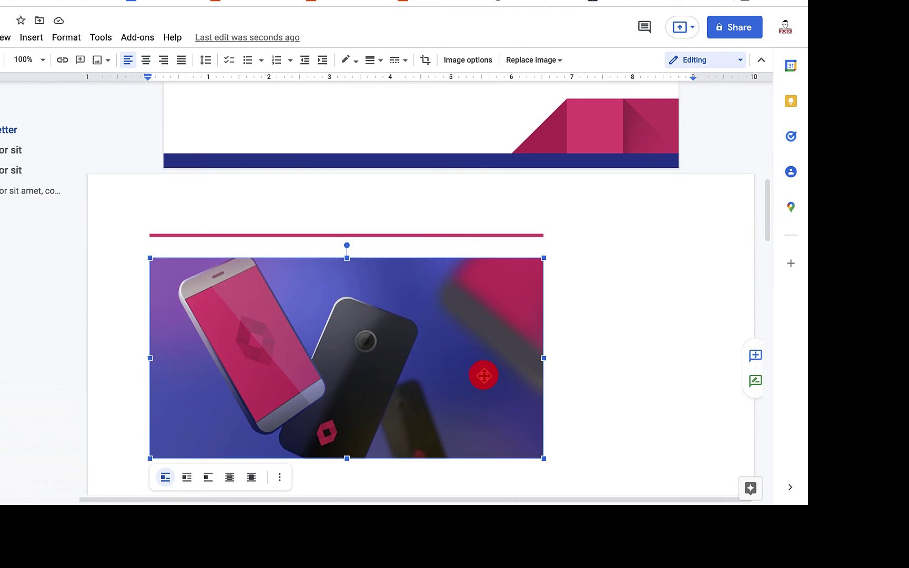
scroll(482, 375, down, 2)
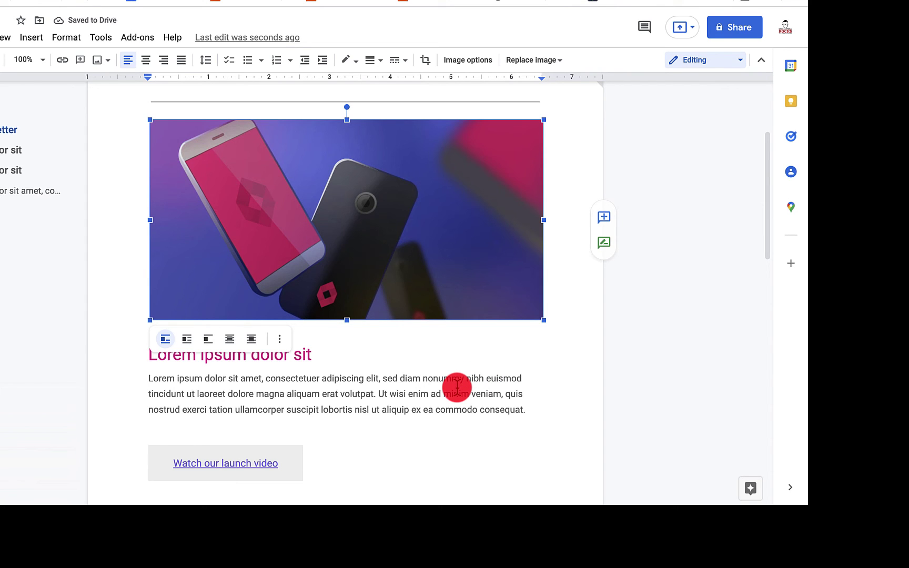
Step: Change the image's page to landscape, then undo it back to portrait
right_click(394, 248)
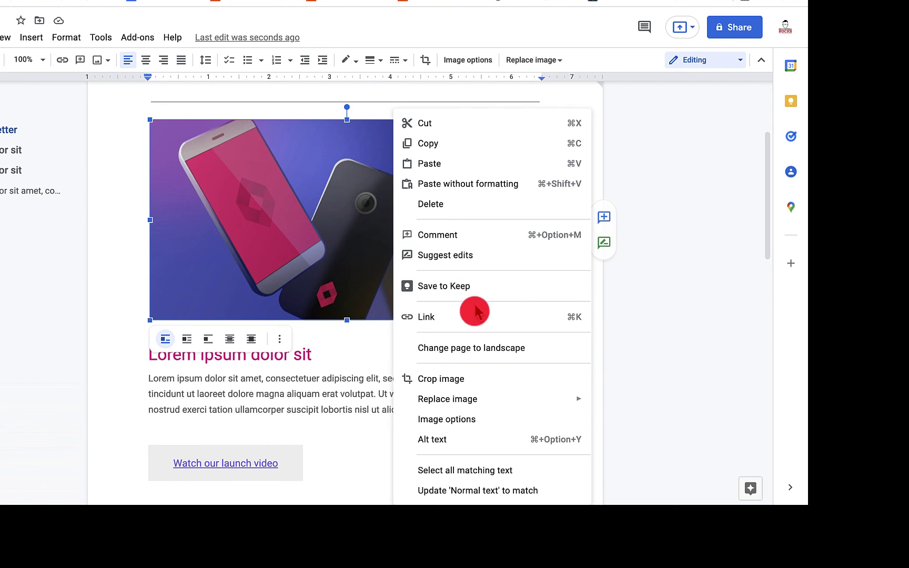
click(480, 349)
scroll(505, 348, down, 15)
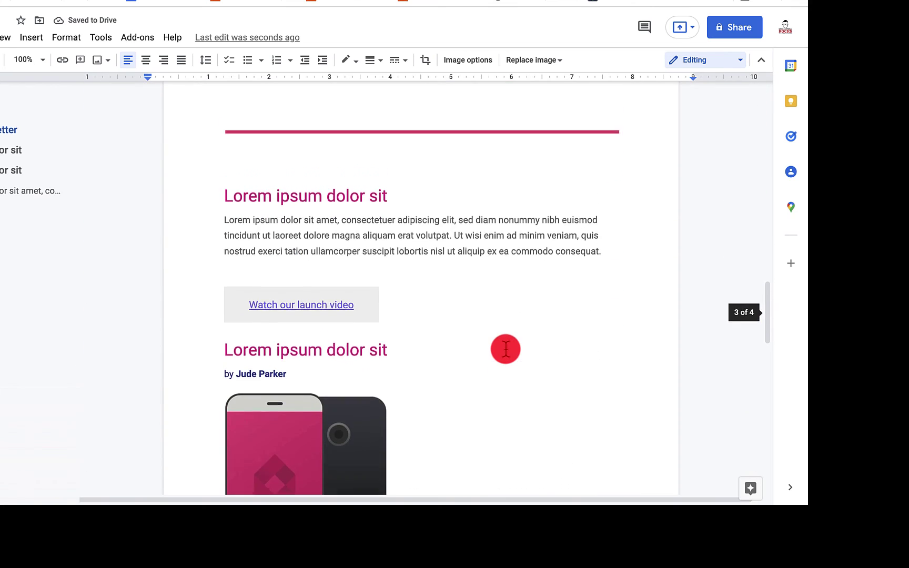
key(ctrl+z)
scroll(506, 349, up, 3)
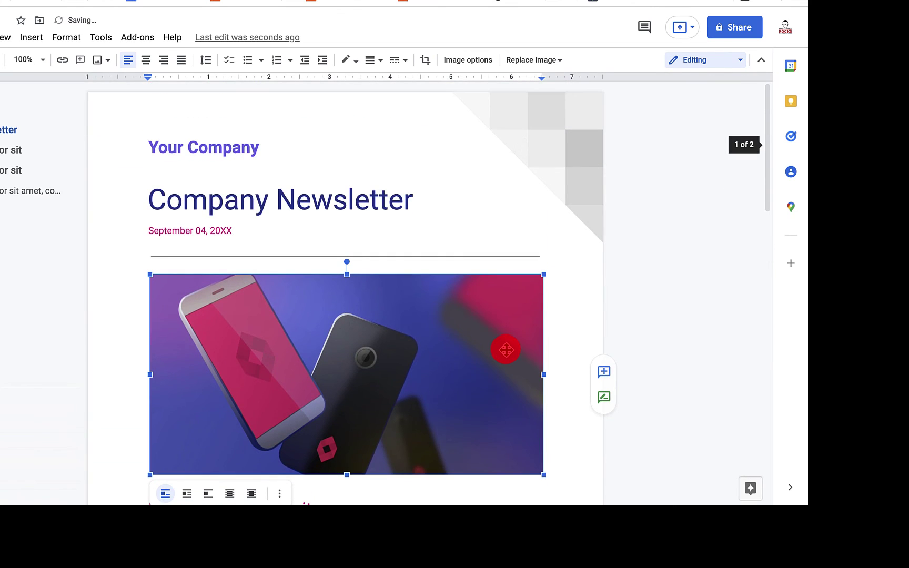